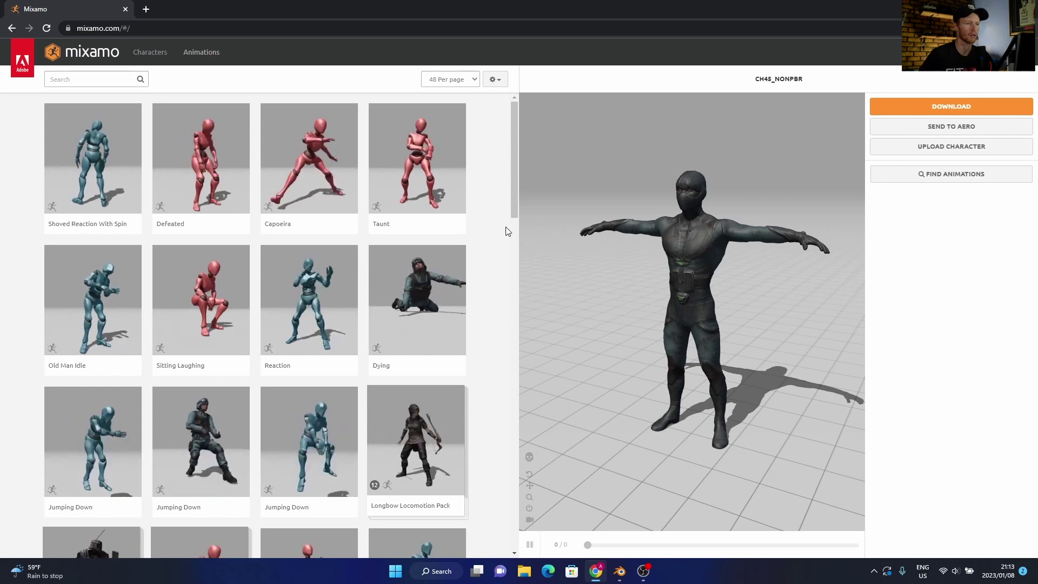
Step: Scroll down through the Animations grid and back to the top
left_click(515, 357)
scroll(515, 357, "down", 3)
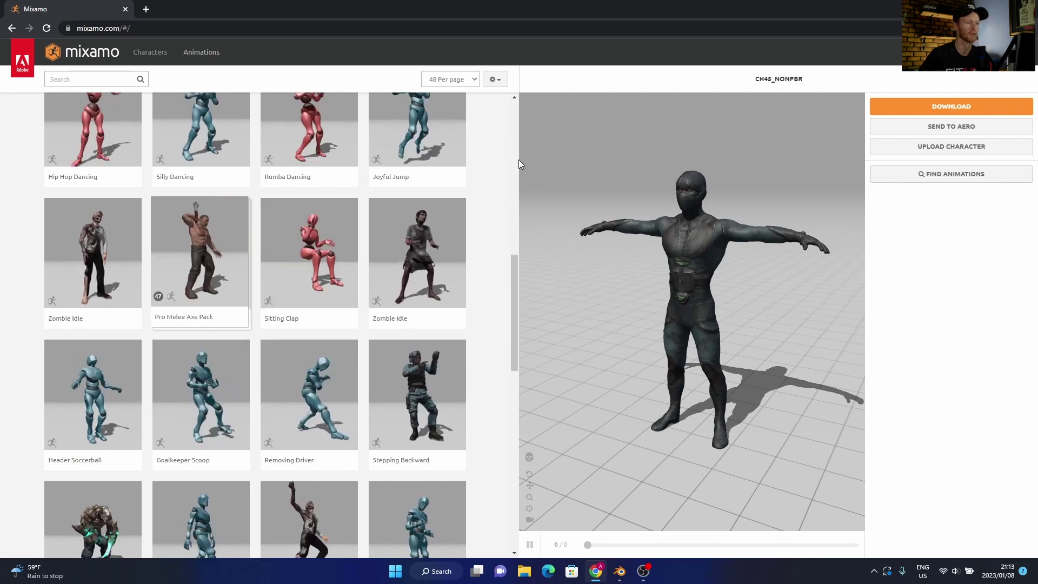
scroll(511, 103, "up", 10)
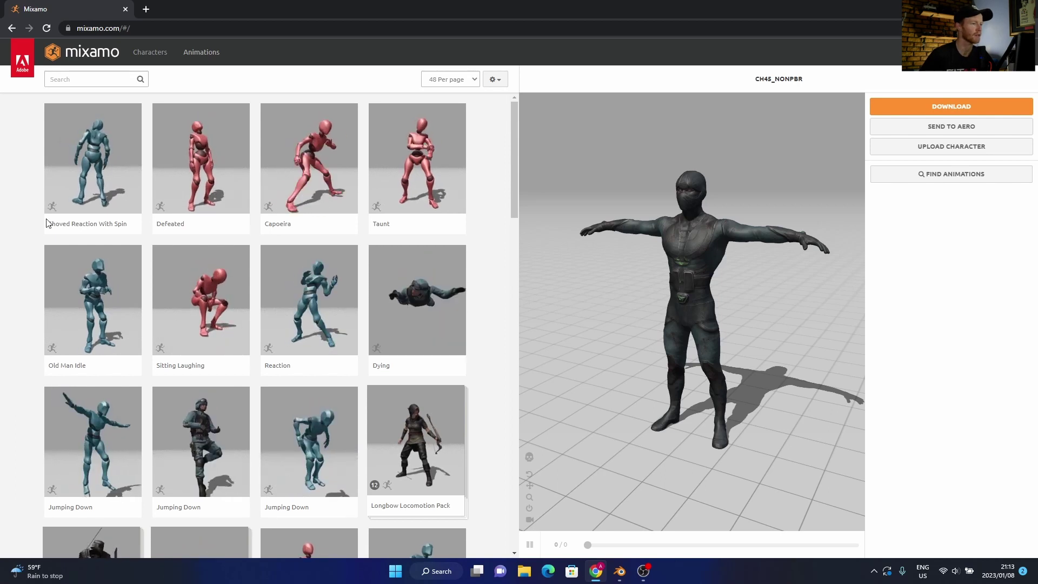
Step: Browse the Characters library, pick Remy, then return to the Animations library
left_click(144, 54)
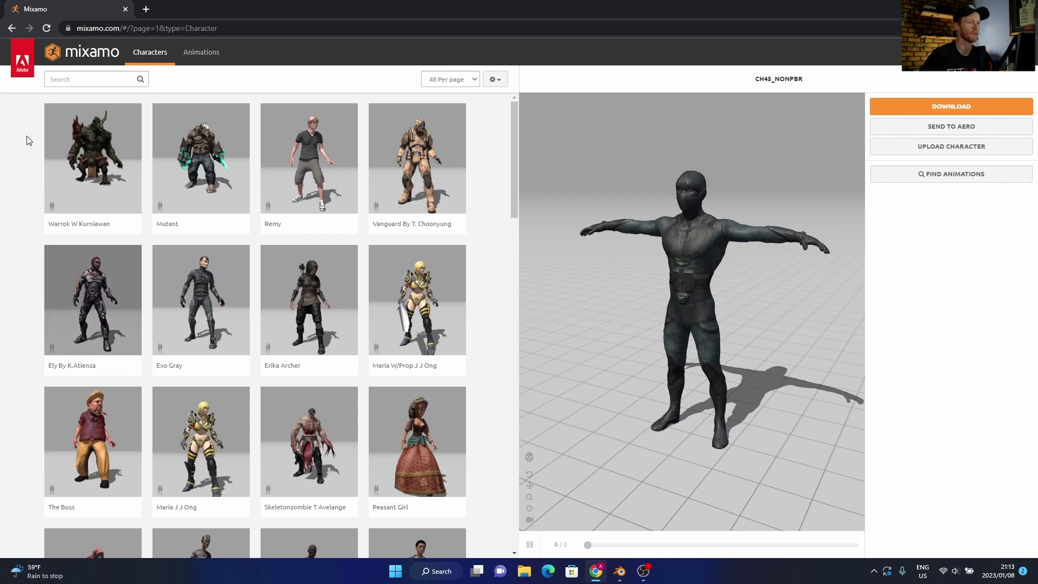
left_click(321, 170)
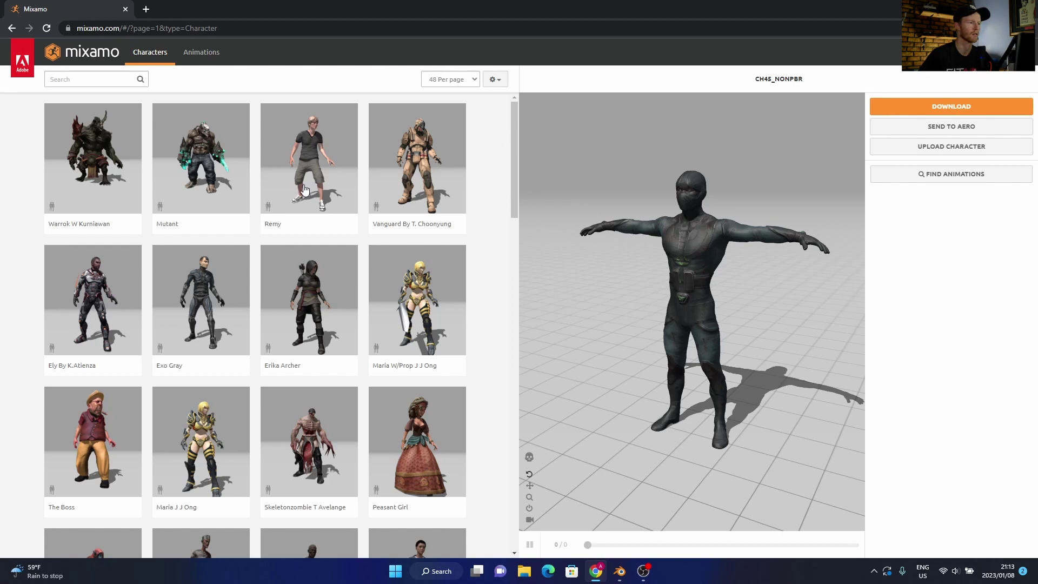
left_click(202, 52)
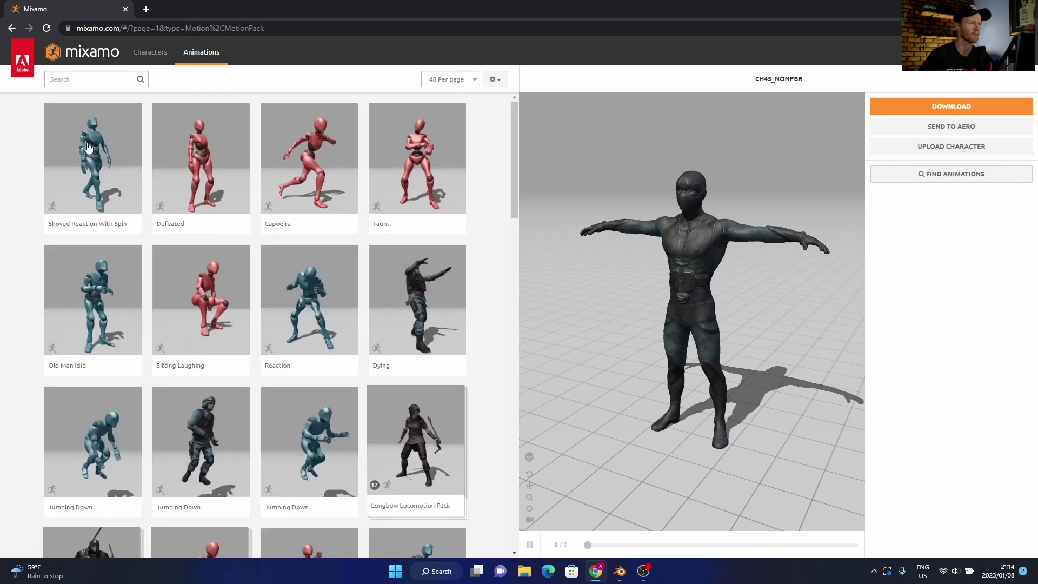
Step: Apply Shoved Reaction With Spin and download it as FBX Binary with skin at 30 fps
left_click(88, 147)
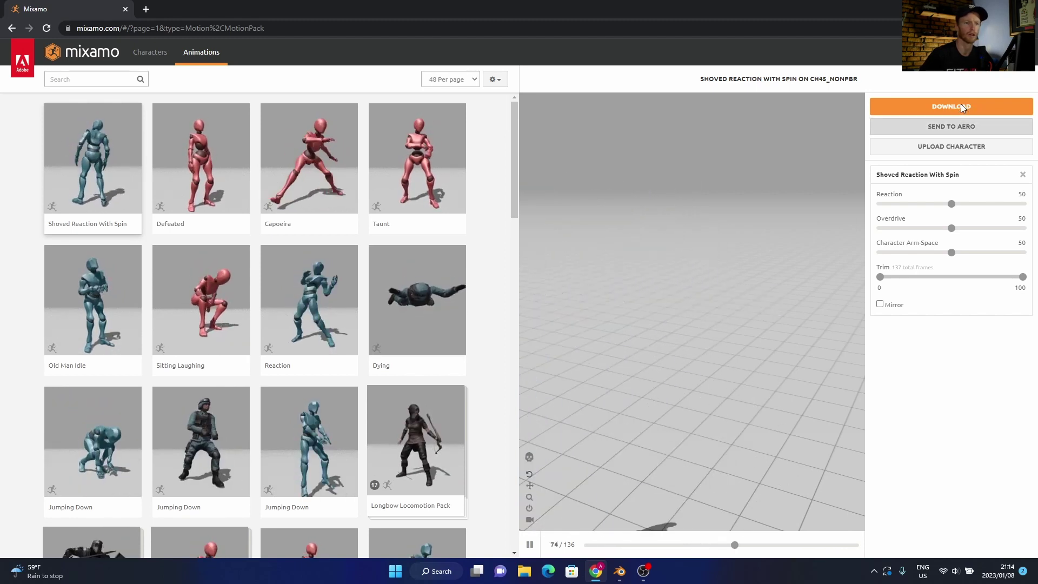
left_click(961, 106)
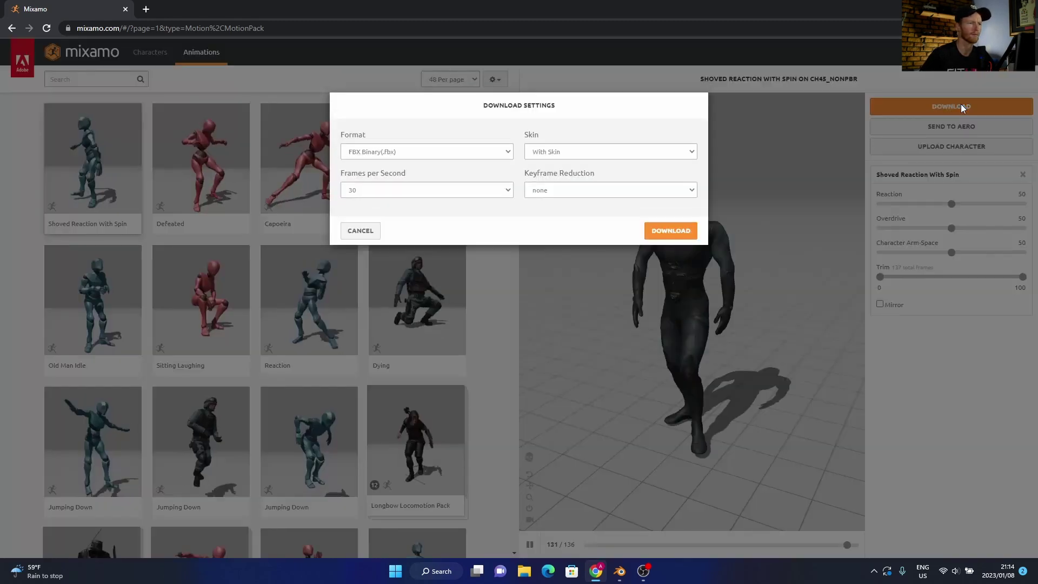
left_click(408, 152)
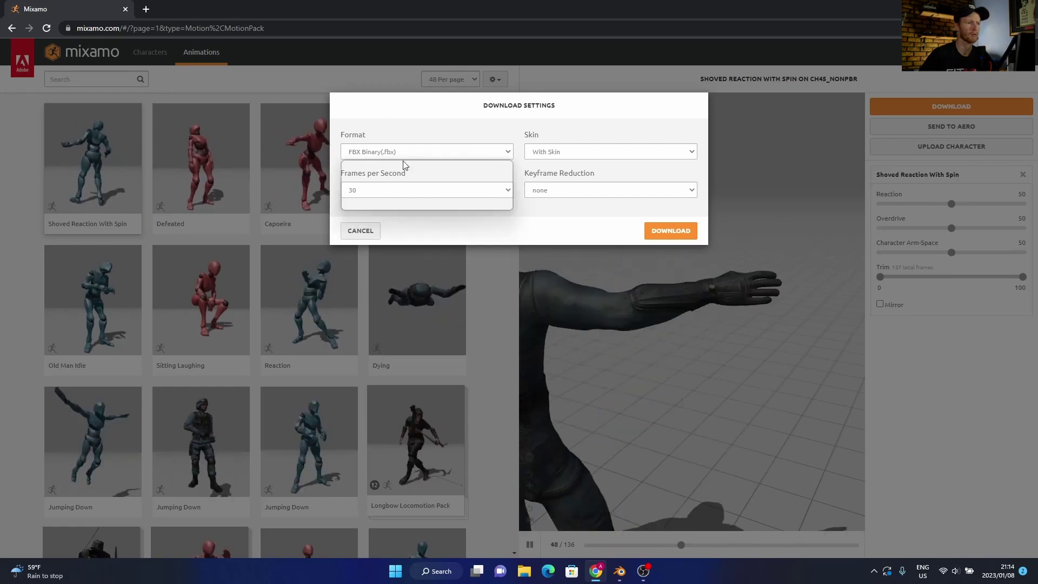
left_click(409, 152)
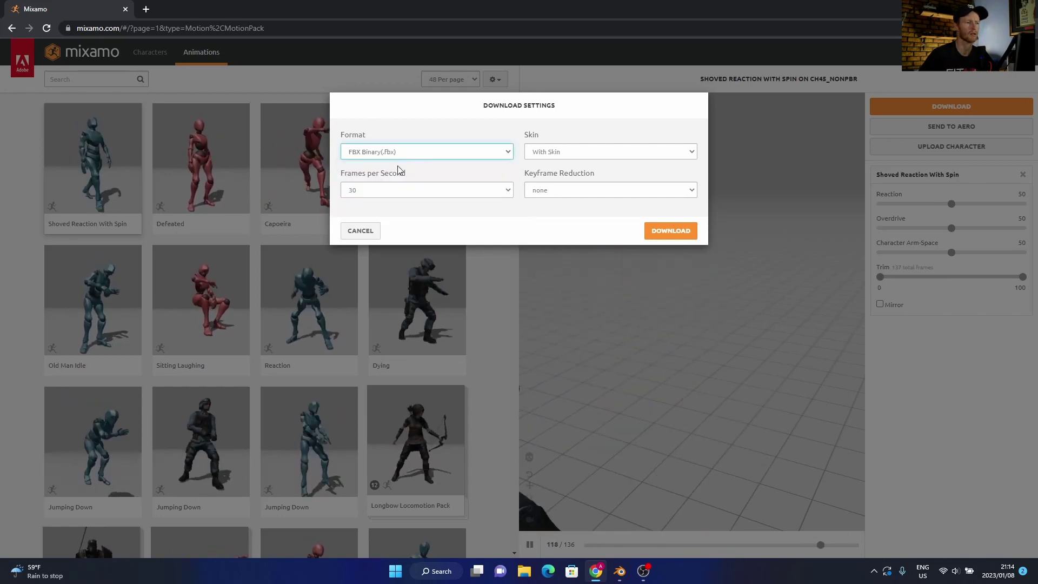
left_click(398, 156)
left_click(418, 151)
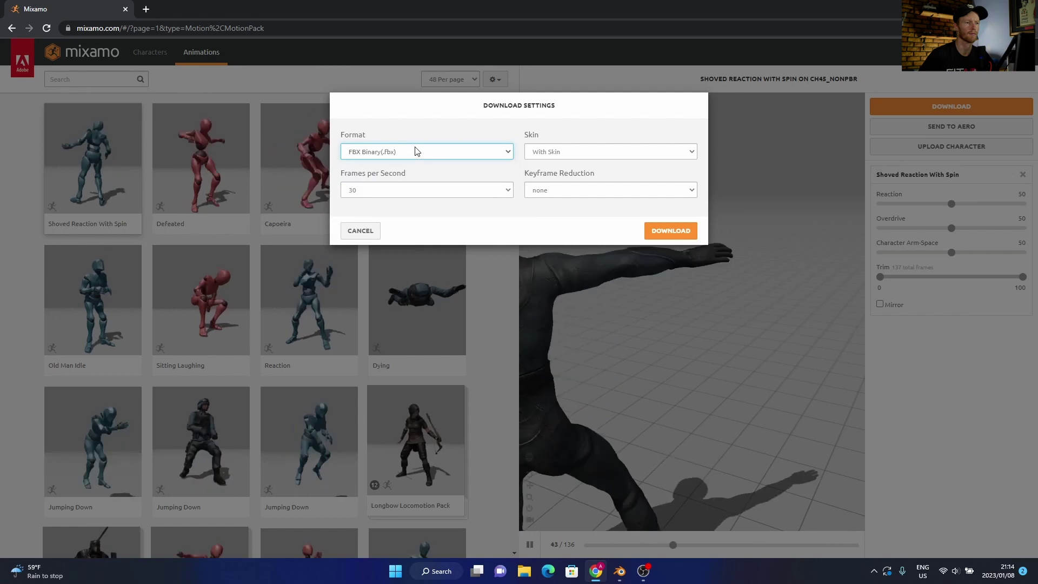
left_click(668, 231)
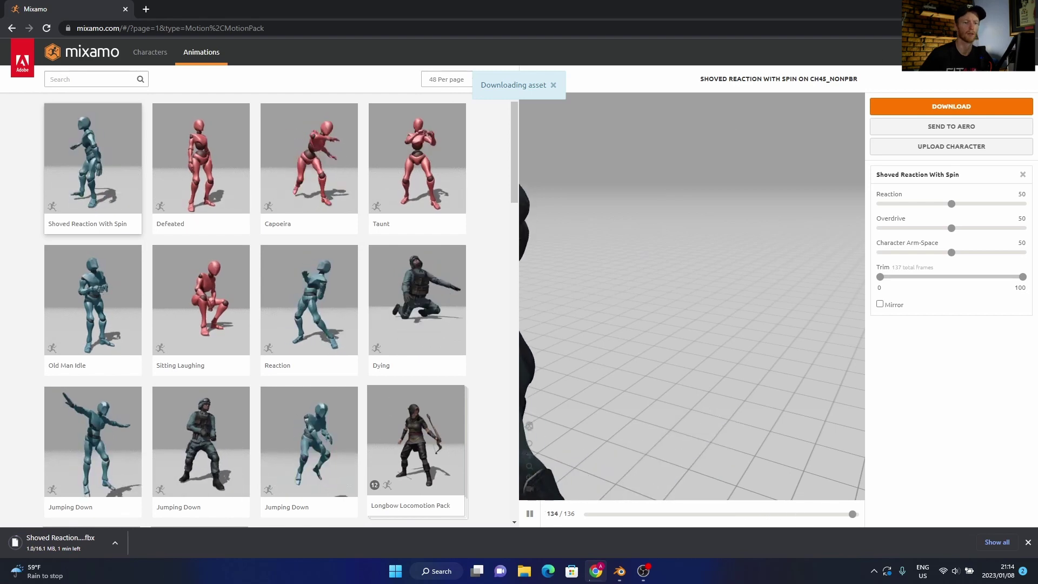
Step: In Blender, import the downloaded .fbx file from the Downloads folder via File > Import > FBX
left_click(616, 572)
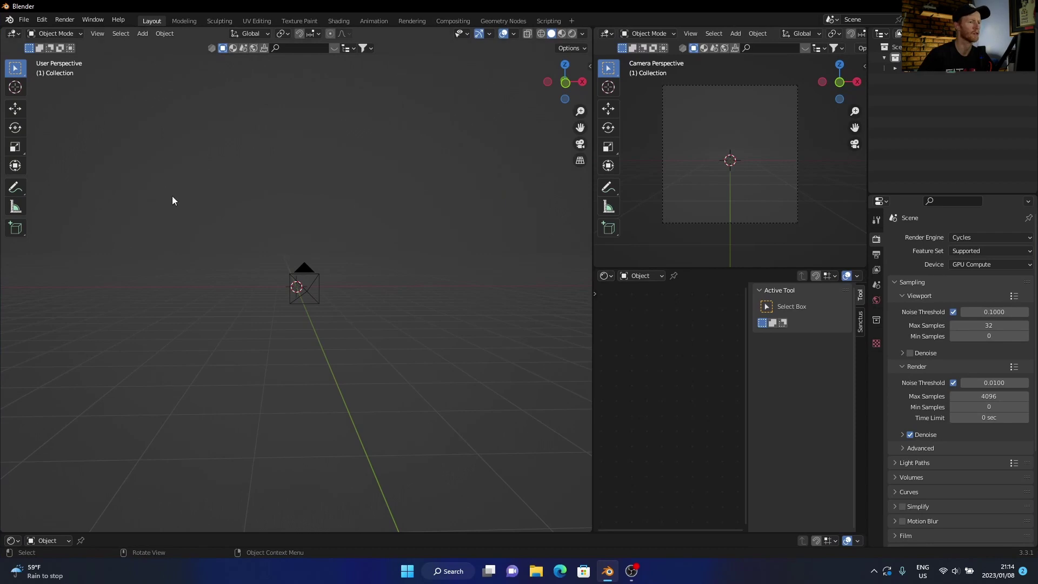
middle_click_drag(184, 244, 225, 298)
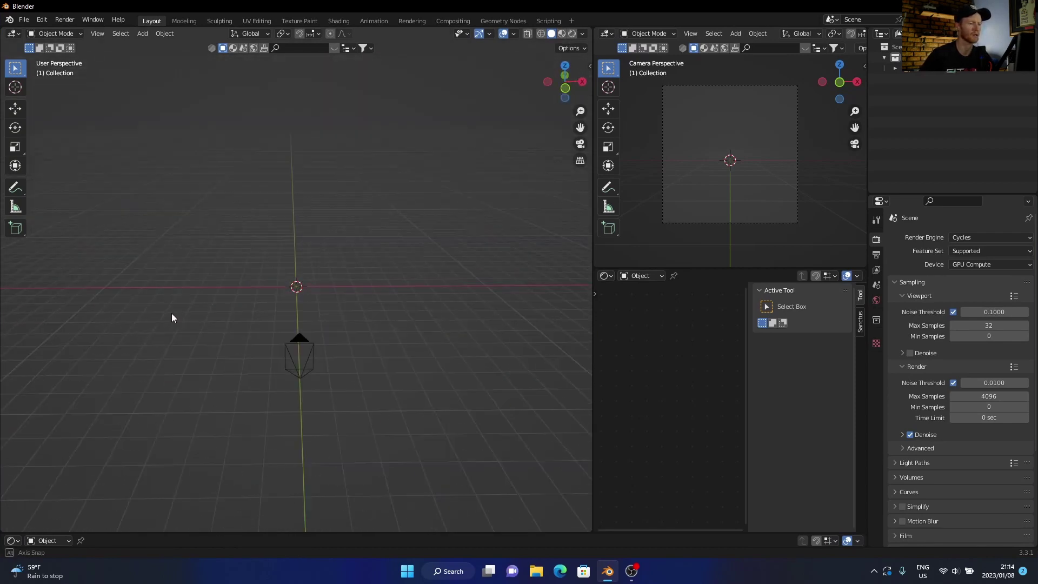
left_click(24, 20)
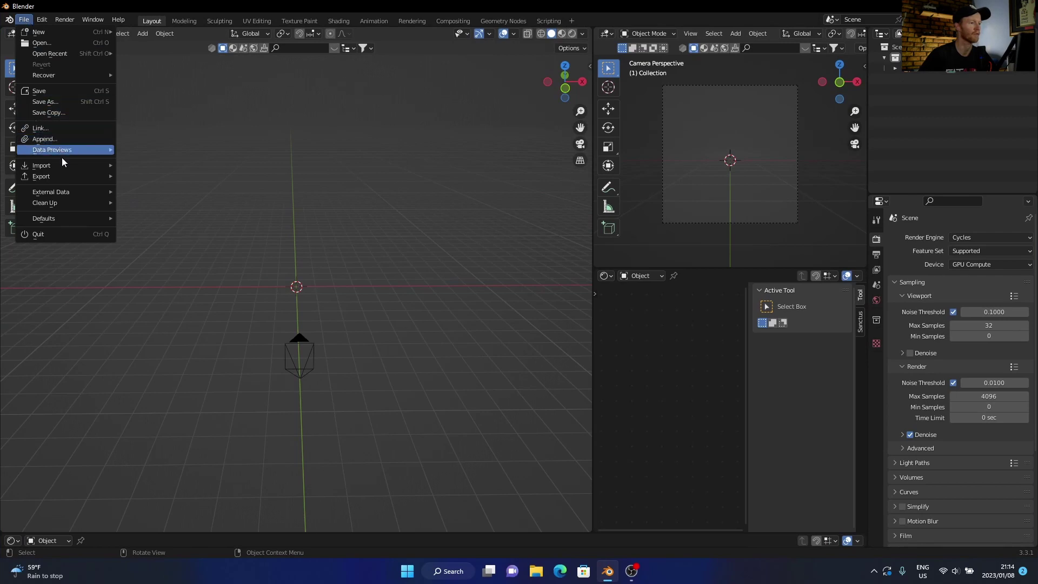
mouse_move(60, 166)
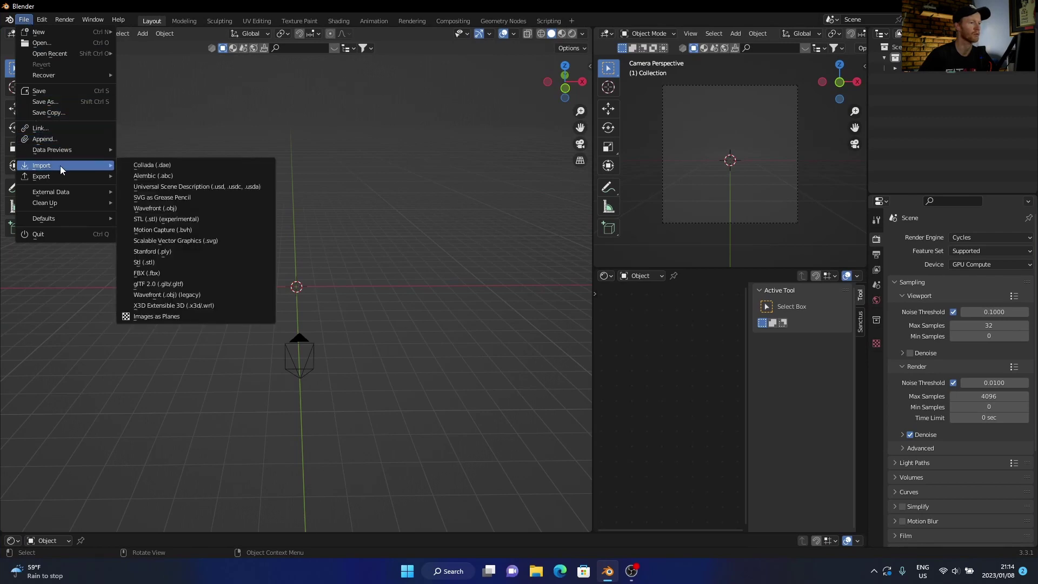
left_click(177, 274)
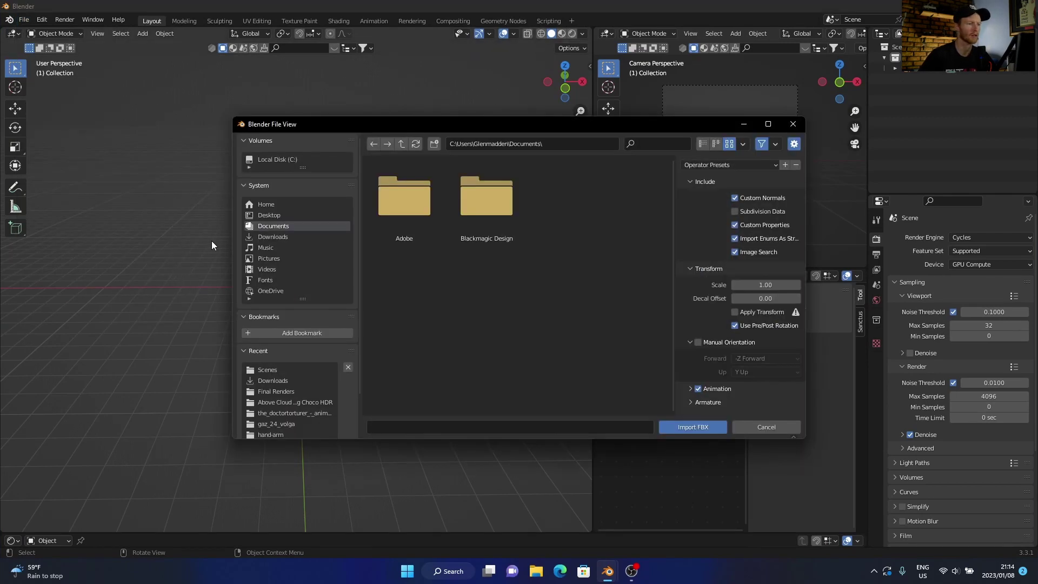
left_click(270, 236)
scroll(432, 201, "down", 3)
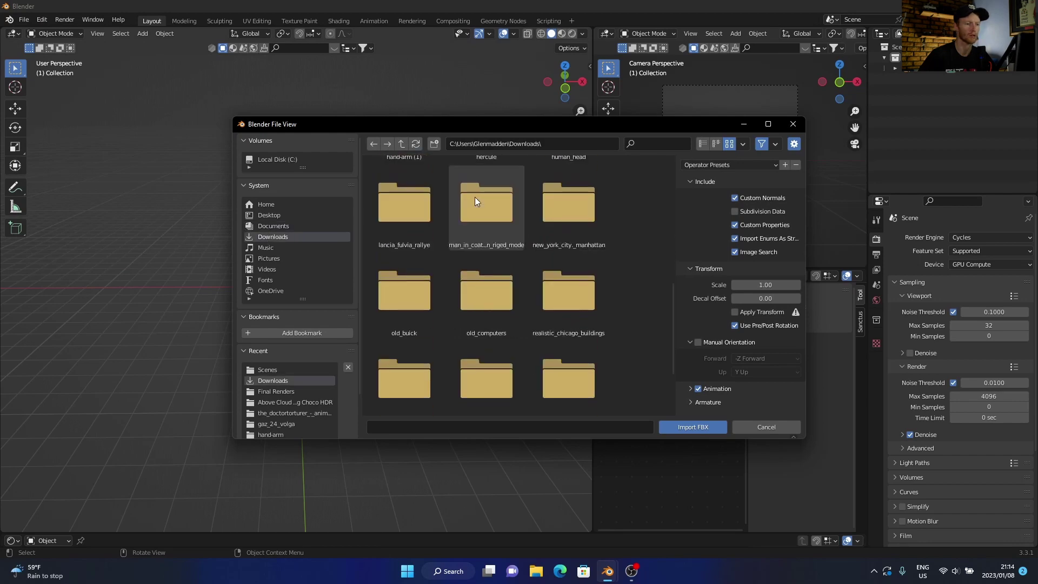
left_click(486, 378)
left_click(678, 426)
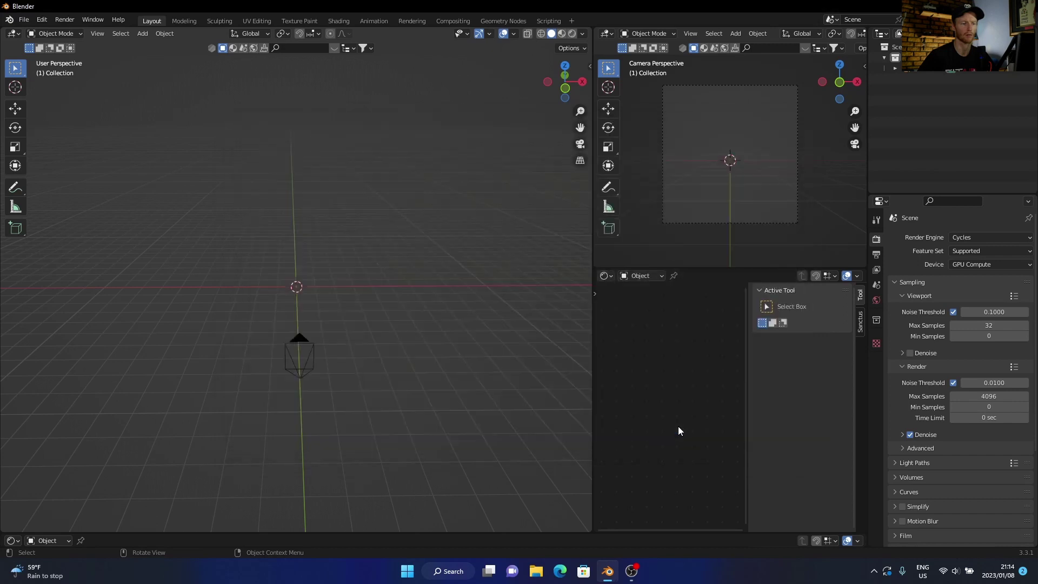
Step: Scale the imported armature character up and view it from a new angle
middle_click_drag(236, 290, 279, 288)
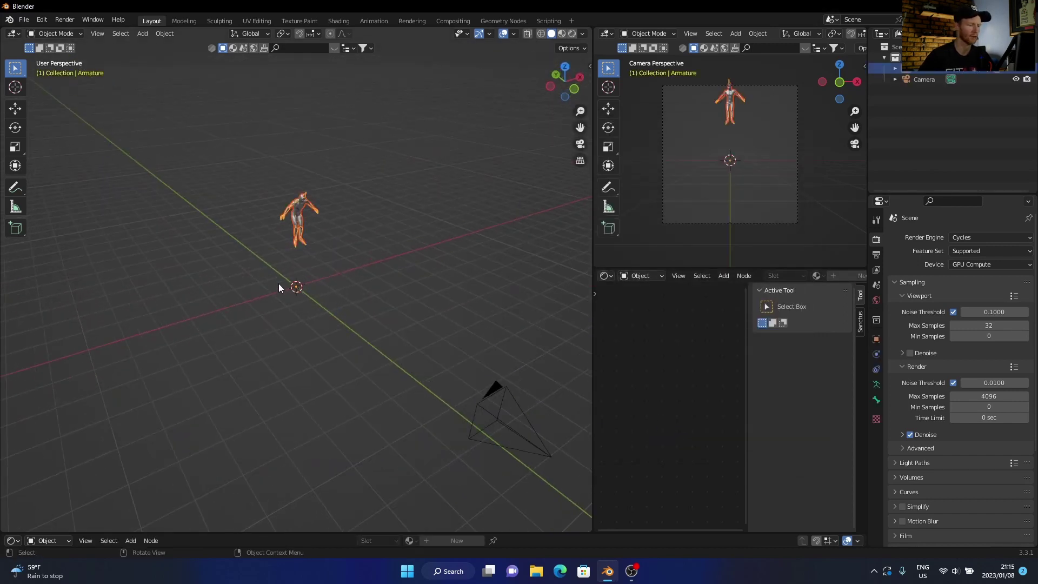
key("s")
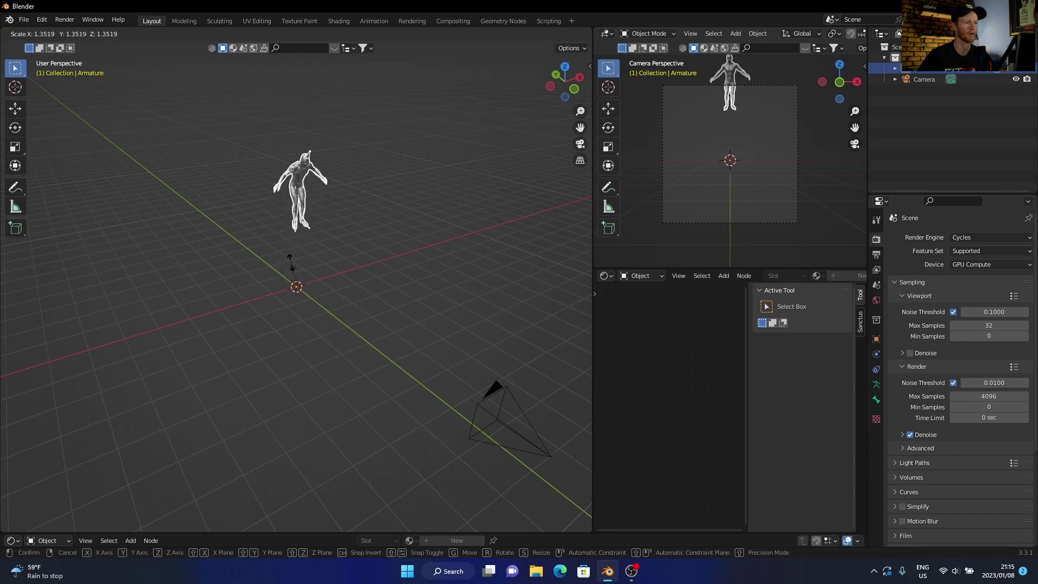
left_click(274, 283)
middle_click_drag(274, 283, 339, 277)
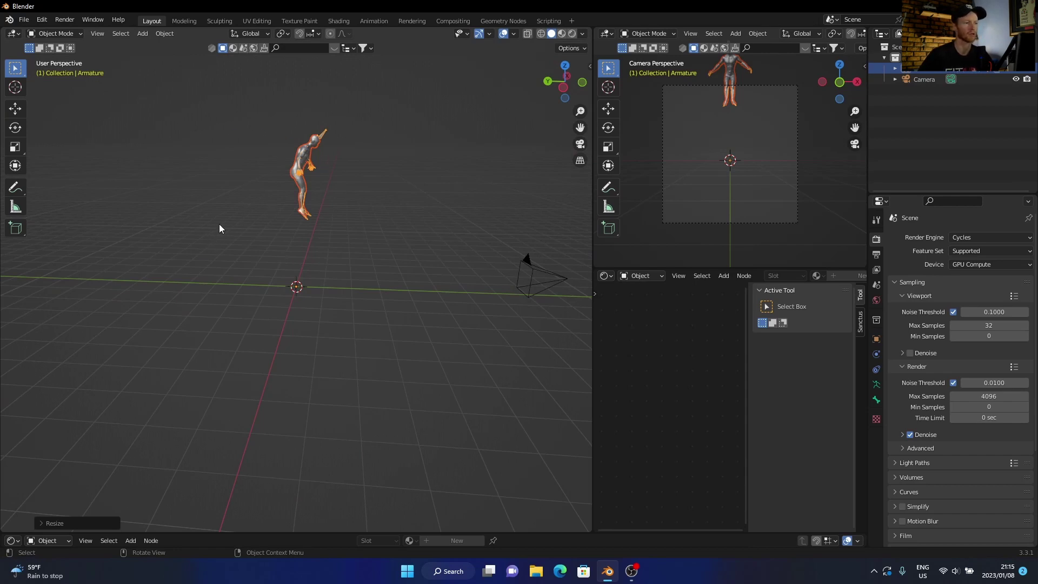
Step: Turn the bottom area into an enlarged Timeline showing the keyframes
left_click(13, 540)
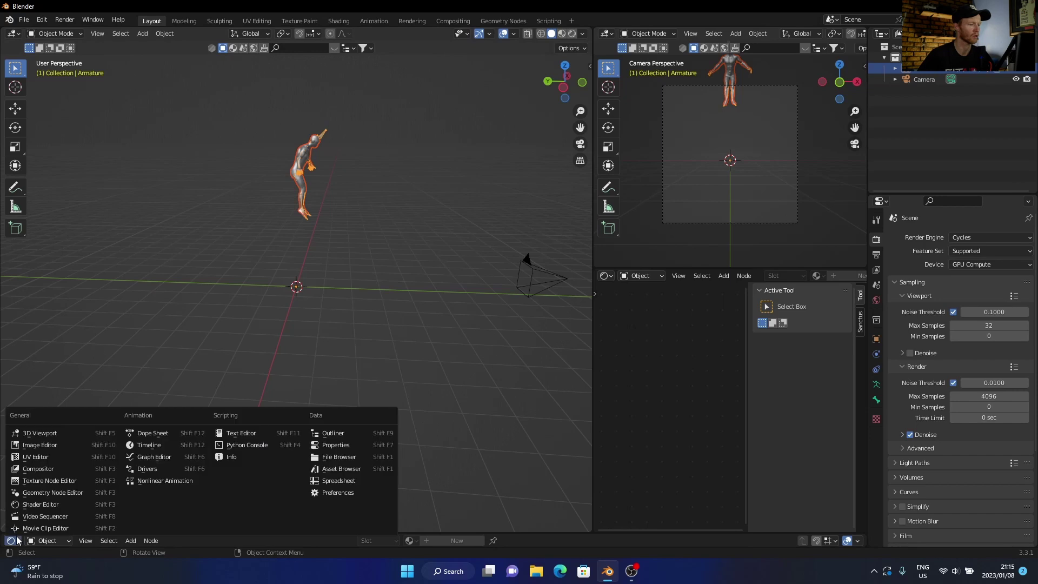
left_click(164, 445)
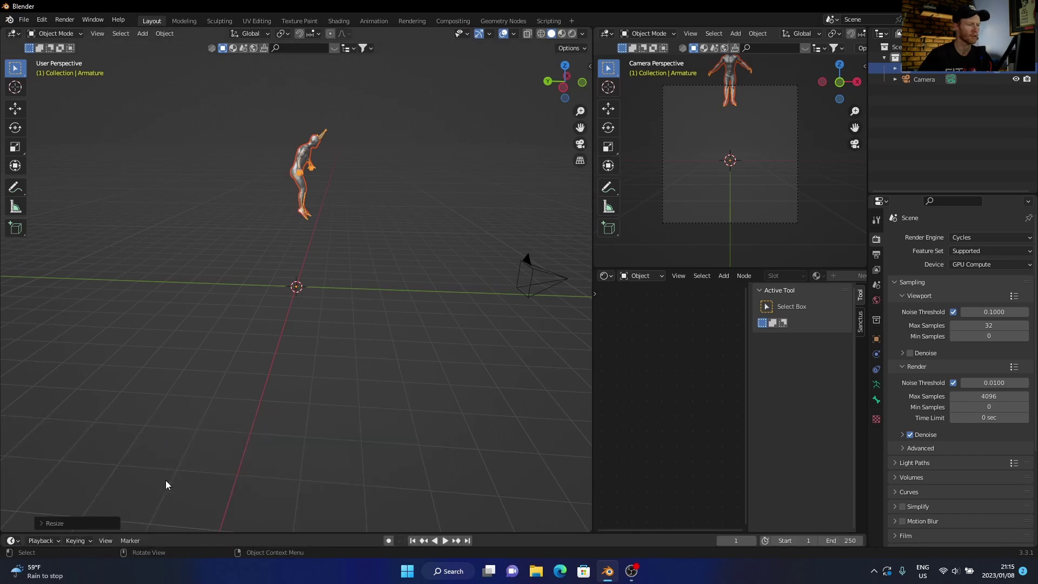
left_click_drag(189, 533, 199, 385)
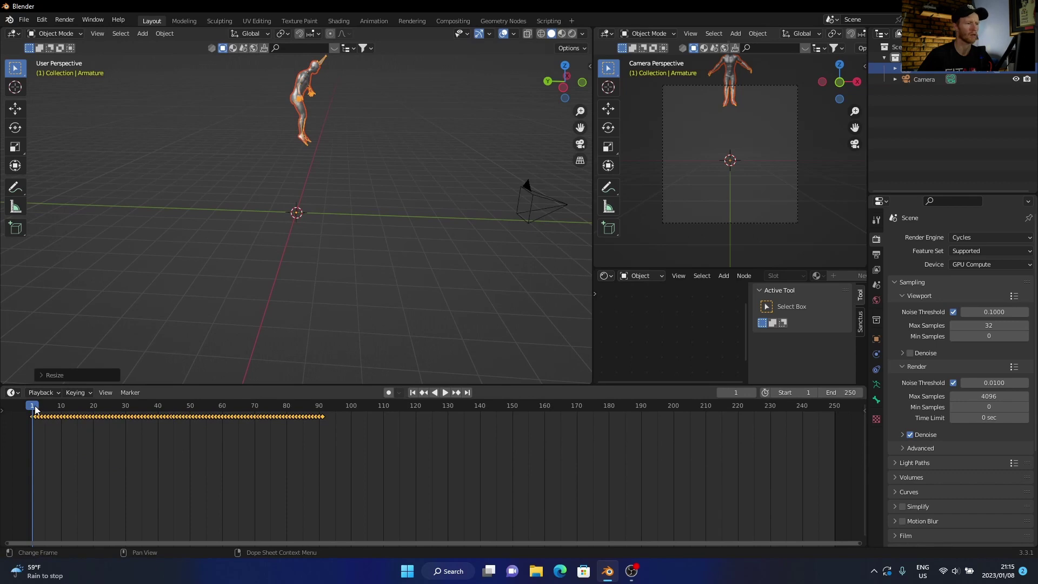
Step: Play and scrub the animation, then set the current frame to 46
key("space")
left_click_drag(33, 409, 181, 430)
key("space")
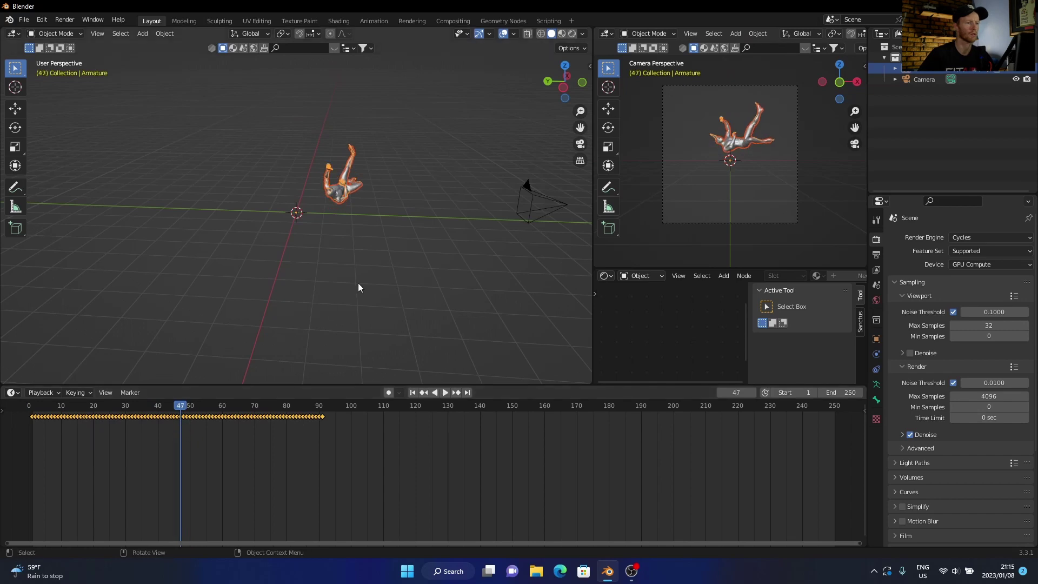
middle_click_drag(359, 283, 246, 271)
scroll(246, 271, "up", 5)
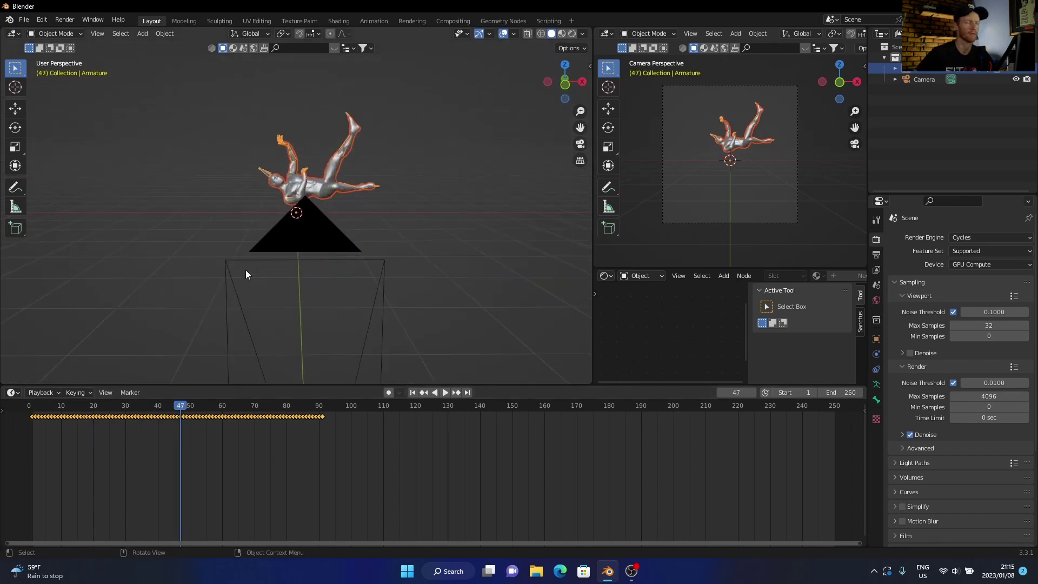
left_click(176, 404)
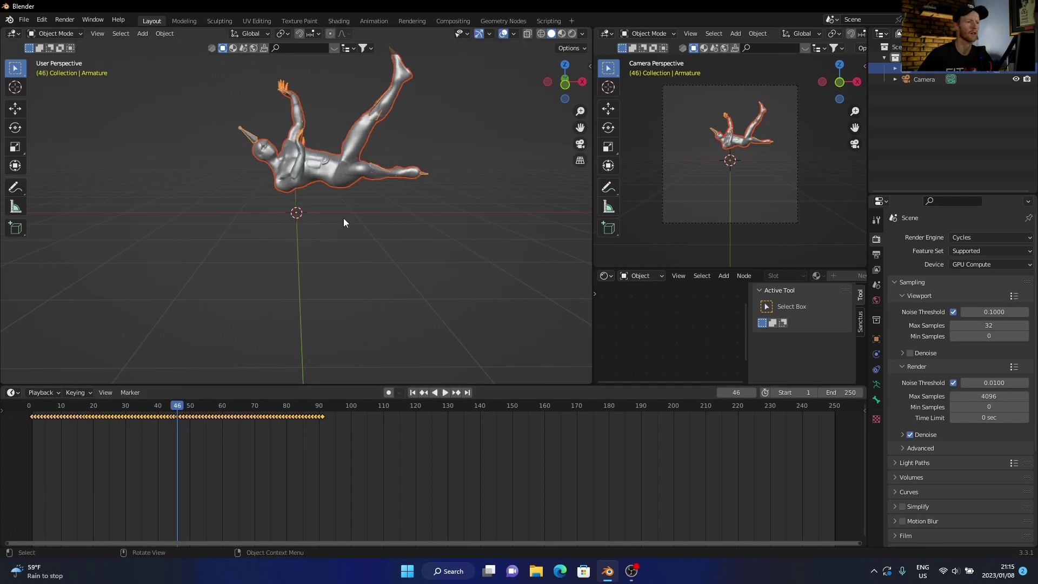
Step: Switch the viewport to Rendered shading lit by an HDRI, with Scene World unchecked
left_click(572, 33)
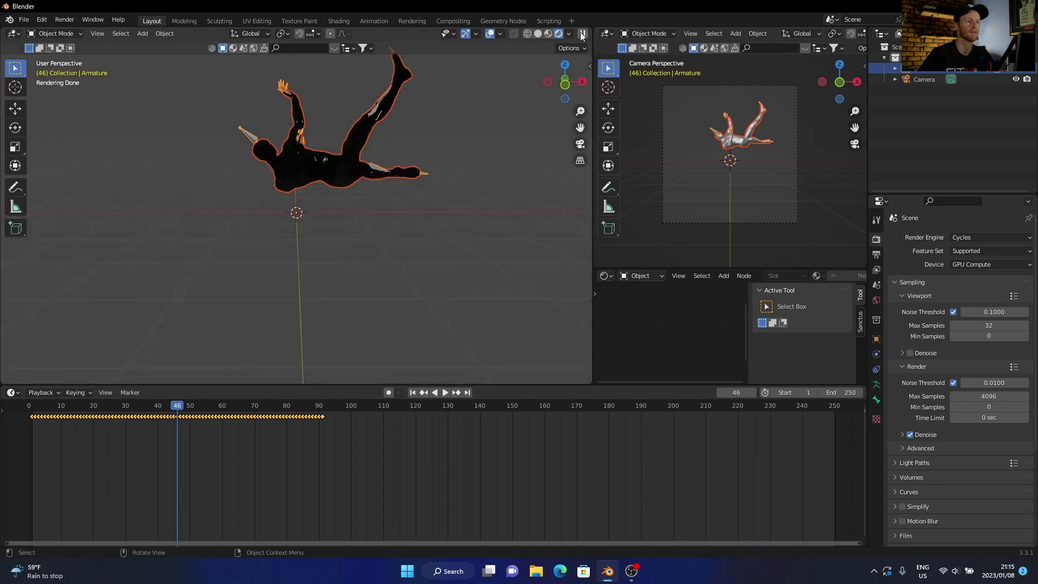
left_click(568, 34)
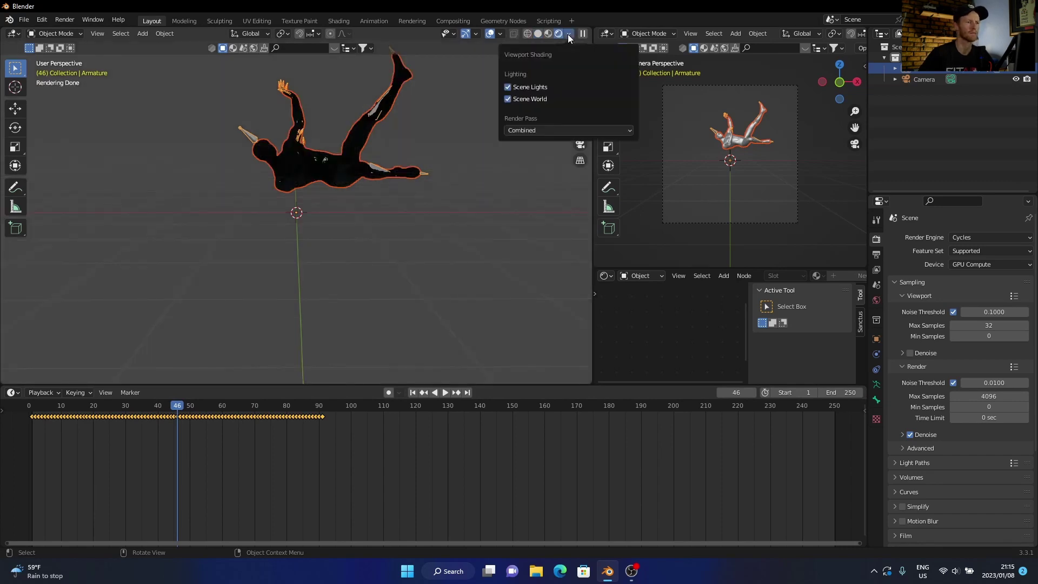
left_click(508, 99)
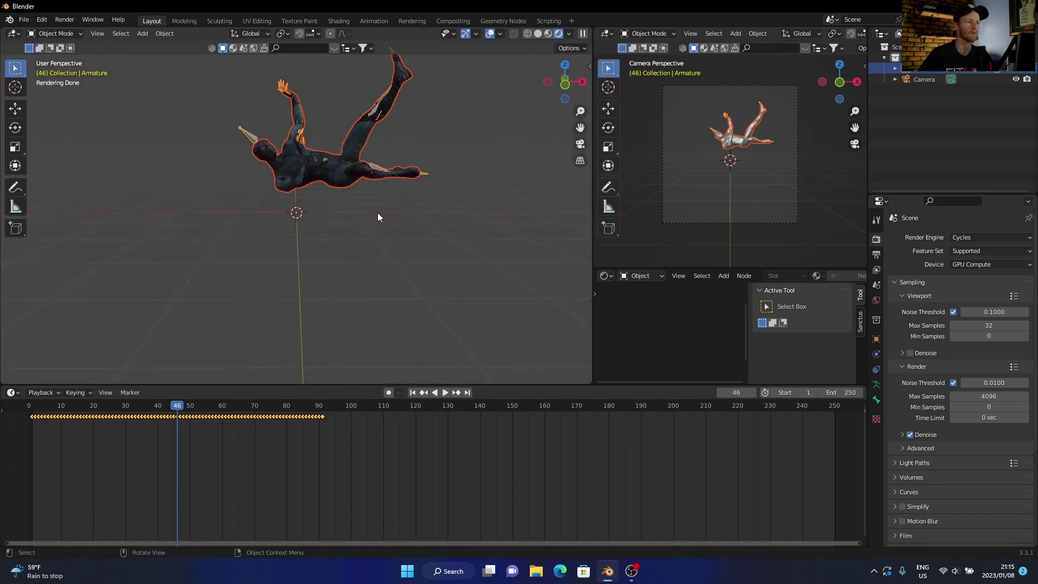
Step: Zoom and orbit the view to centre and inspect the textured figure
scroll(241, 232, "up", 6)
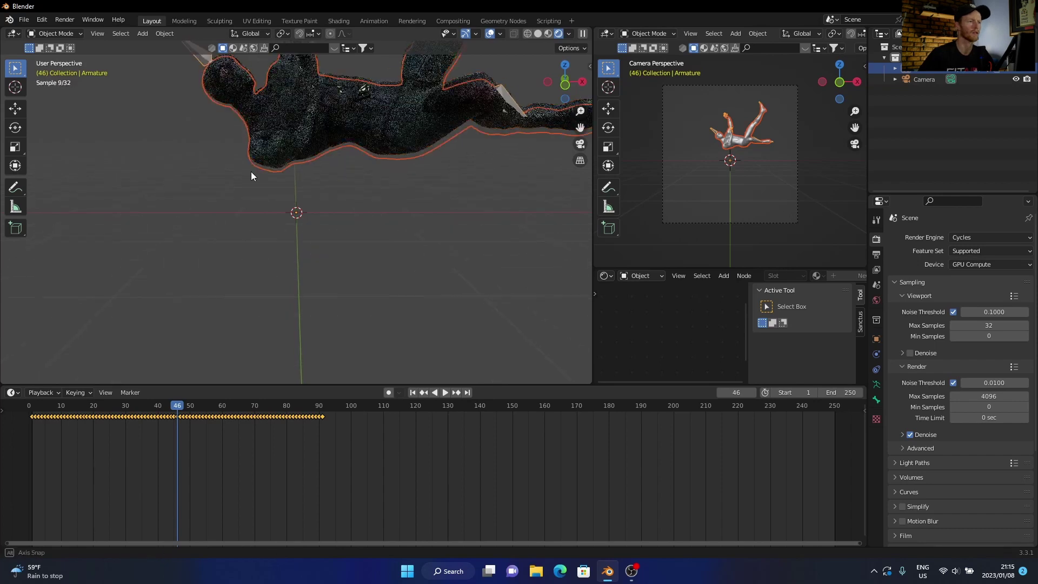
middle_click_drag(248, 189, 247, 199)
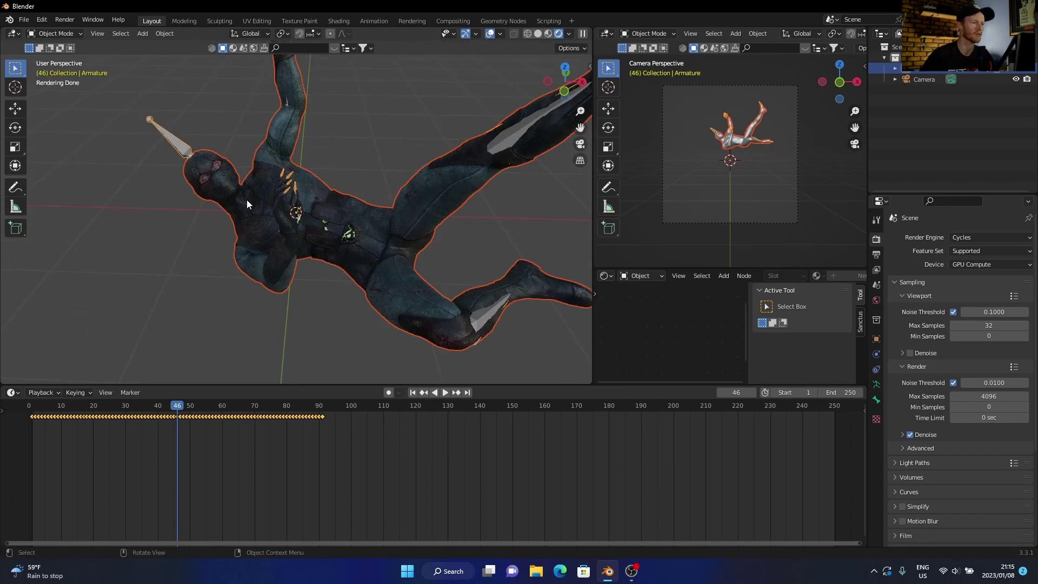
scroll(179, 223, "up", 6)
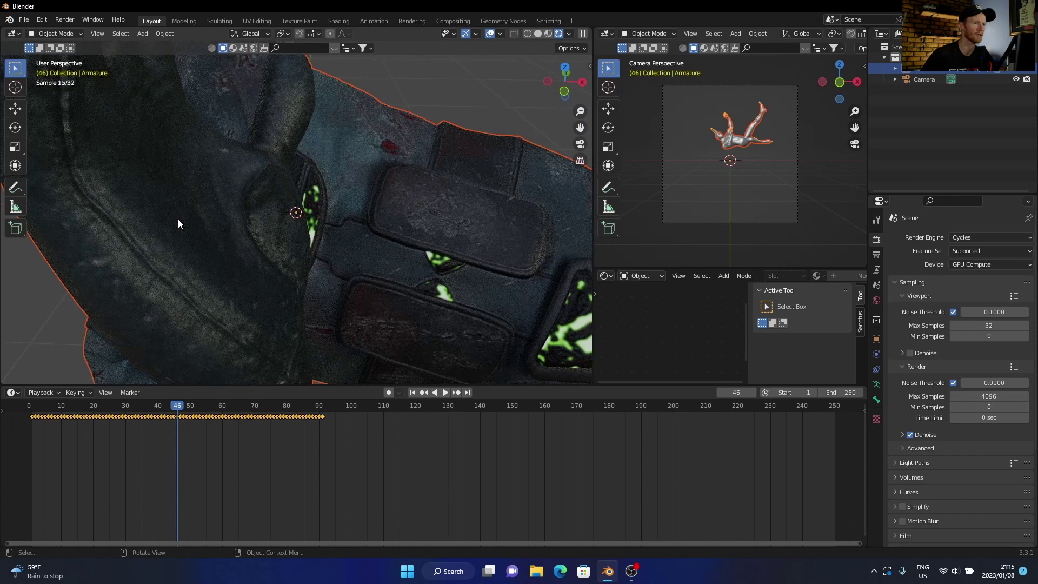
scroll(178, 223, "down", 5)
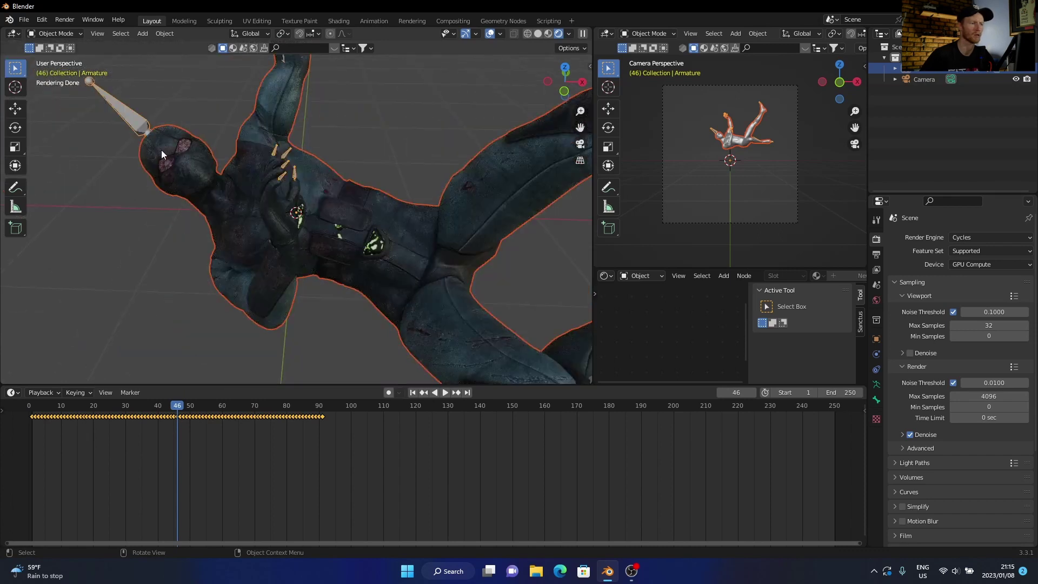
scroll(229, 214, "down", 5)
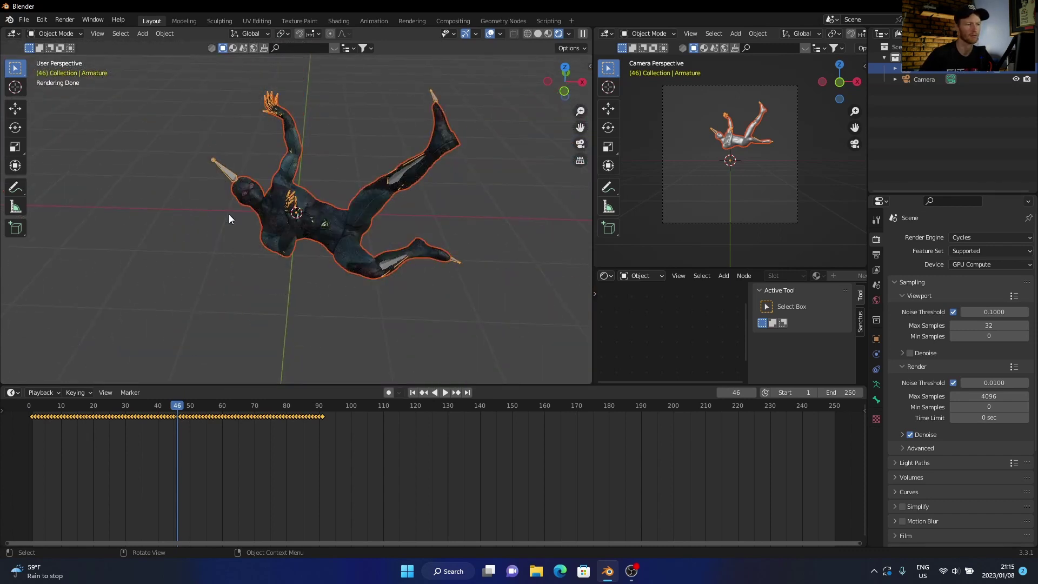
Step: Deselect the armature, replay the animation from frame 1 and stop at frame 41
key("space")
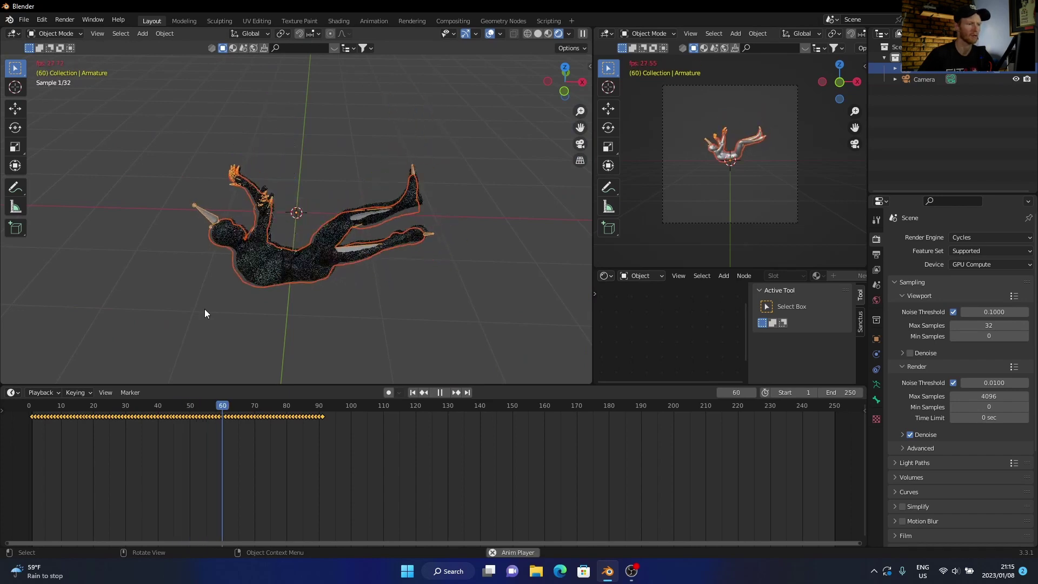
left_click(205, 310)
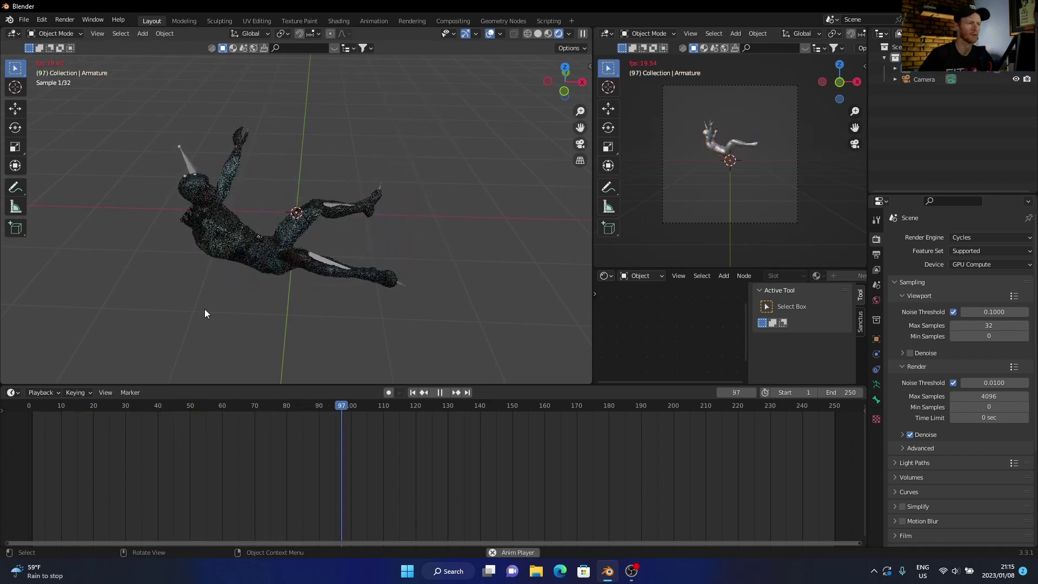
key("space")
left_click_drag(347, 400, 34, 395)
key("space")
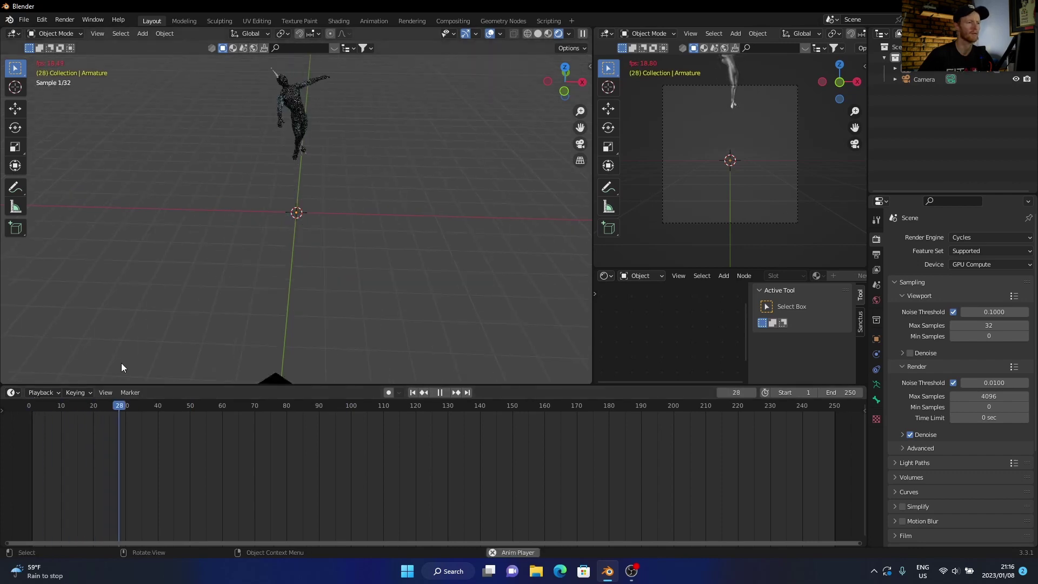
key("space")
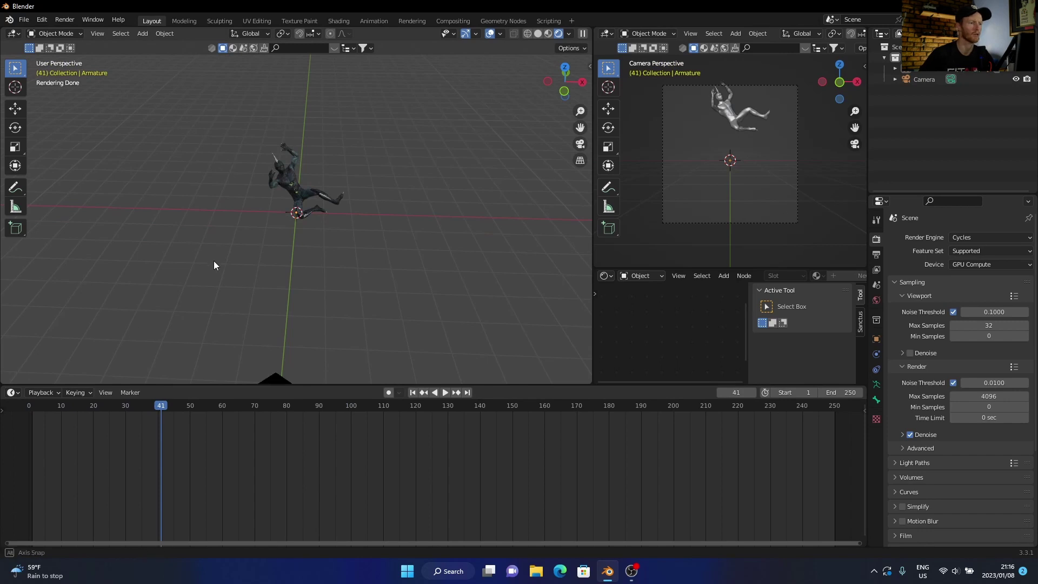
middle_click_drag(213, 264, 333, 248)
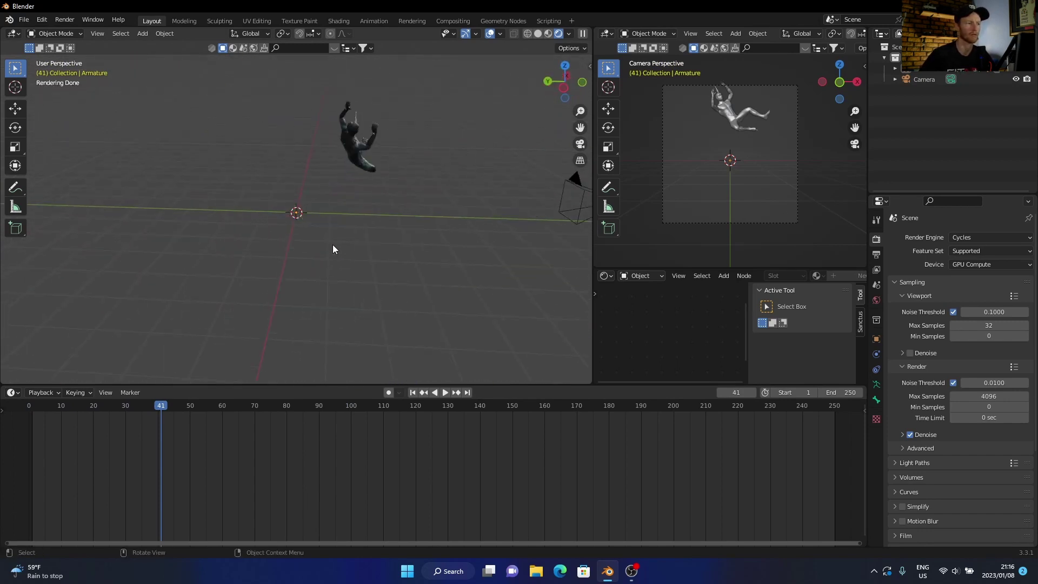